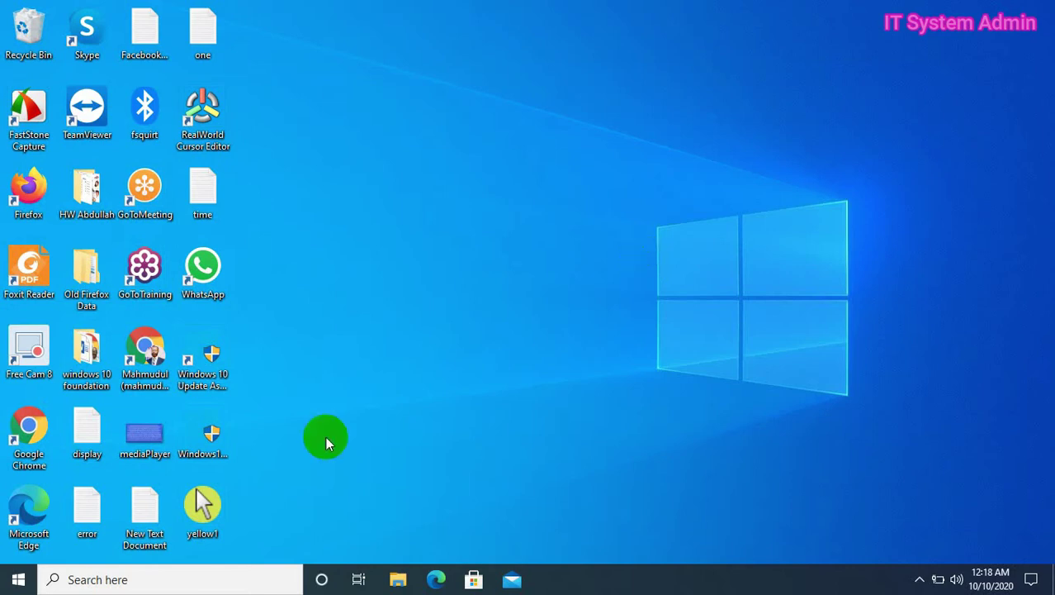
- Search Windows for "contr" so Control Panel appears as the best match
{"action": "left_click", "coordinate": [113, 580]}
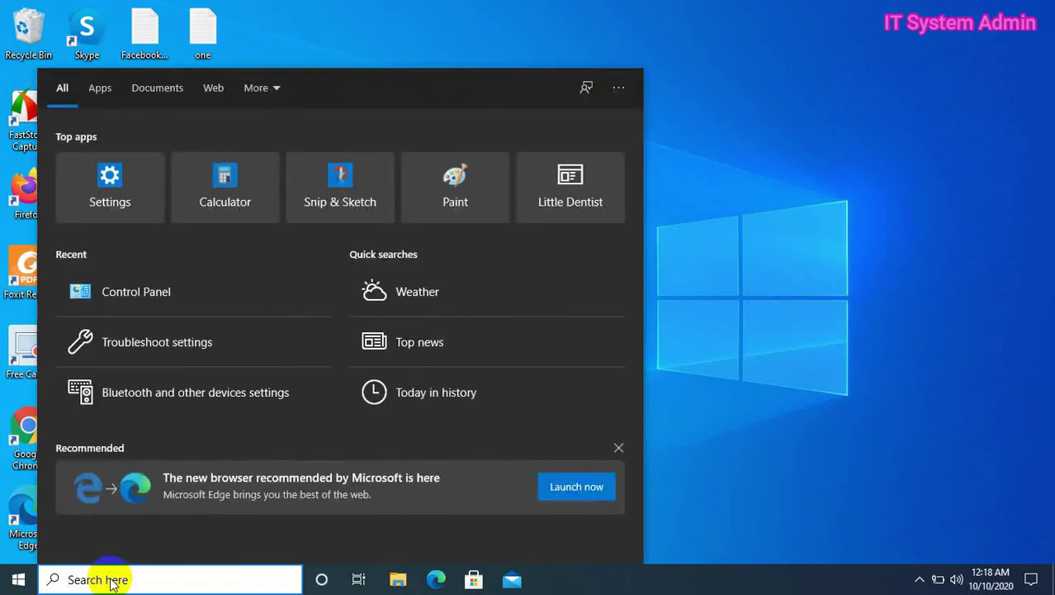
{"action": "type", "text": "cont"}
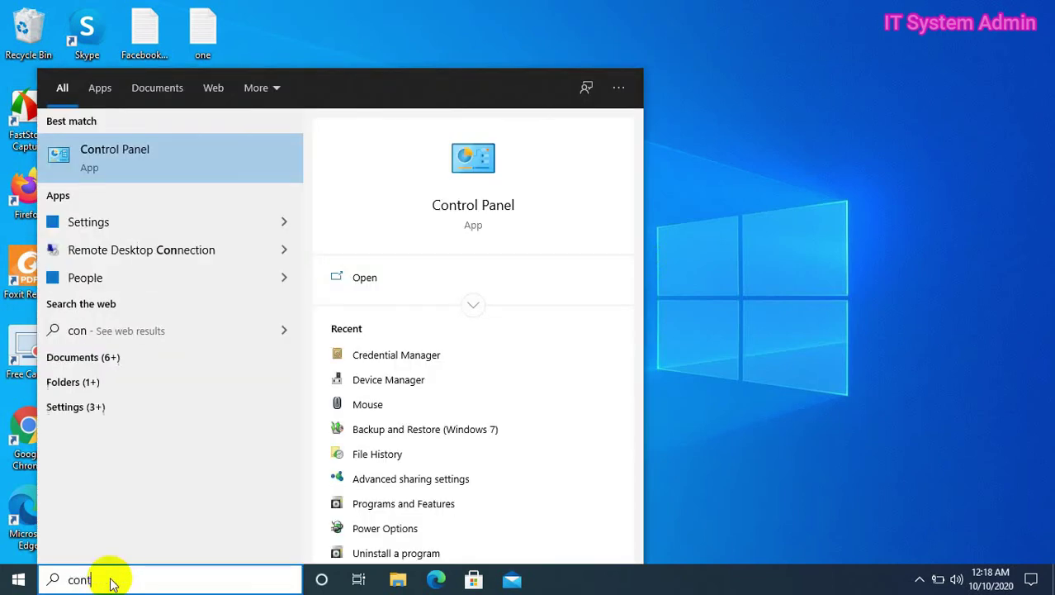
{"action": "type", "text": "r"}
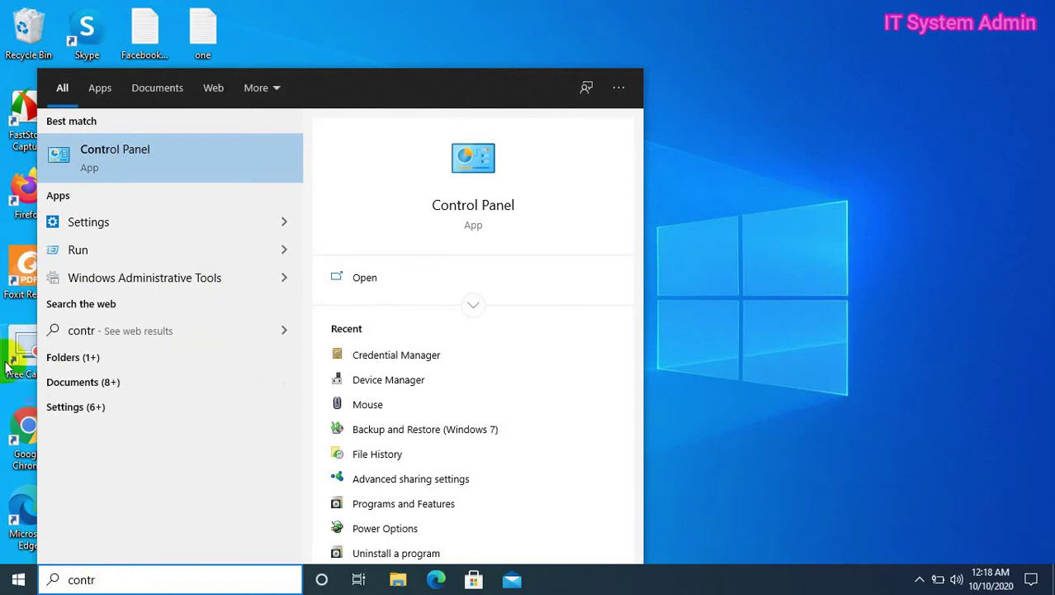
- Open Control Panel and switch its View by setting to Large icons
{"action": "left_click", "coordinate": [229, 157]}
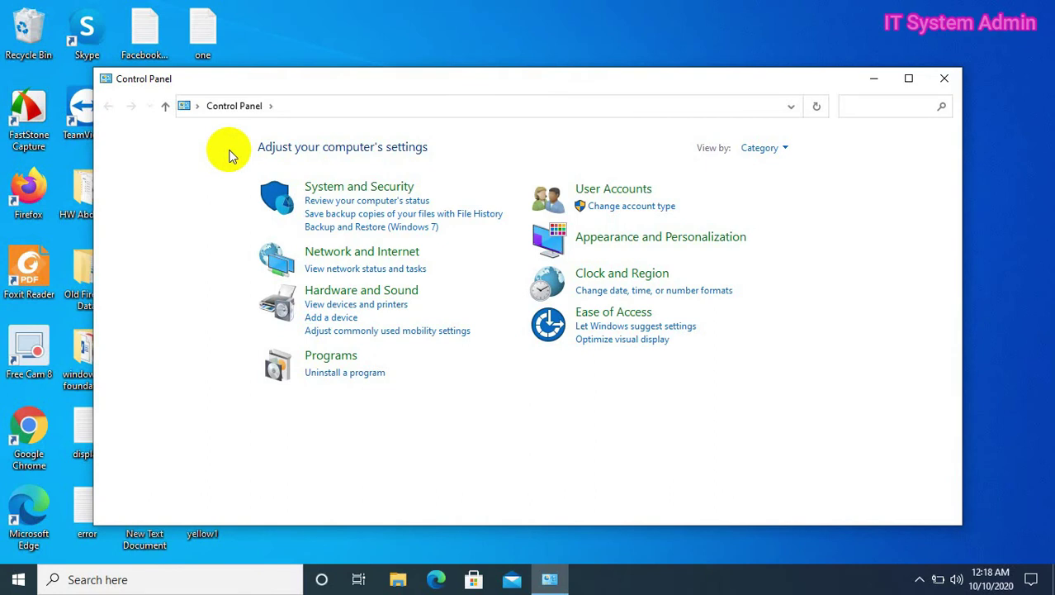
{"action": "left_click", "coordinate": [786, 149]}
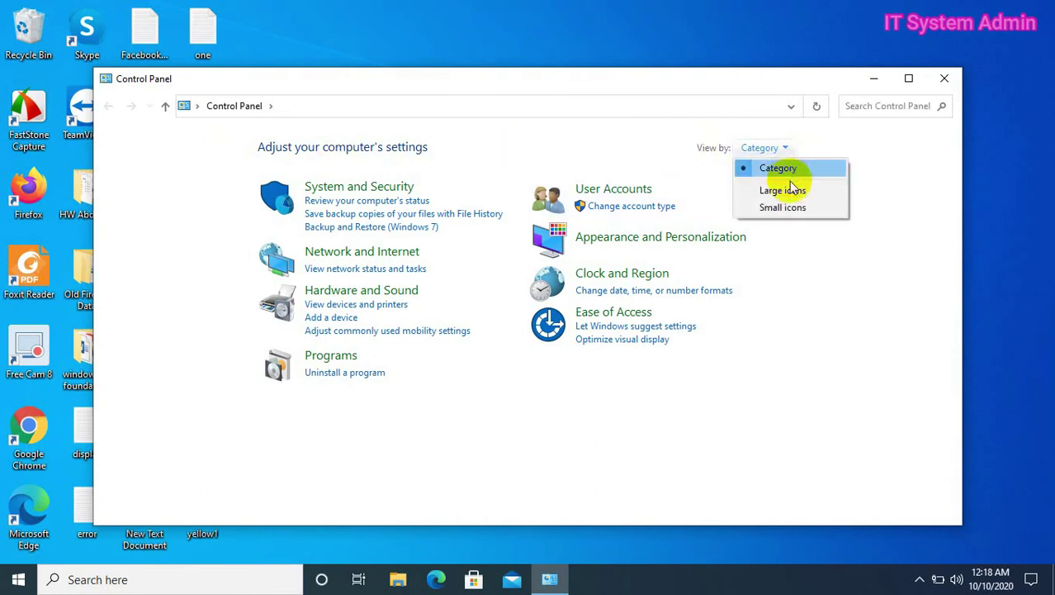
{"action": "left_click", "coordinate": [792, 191]}
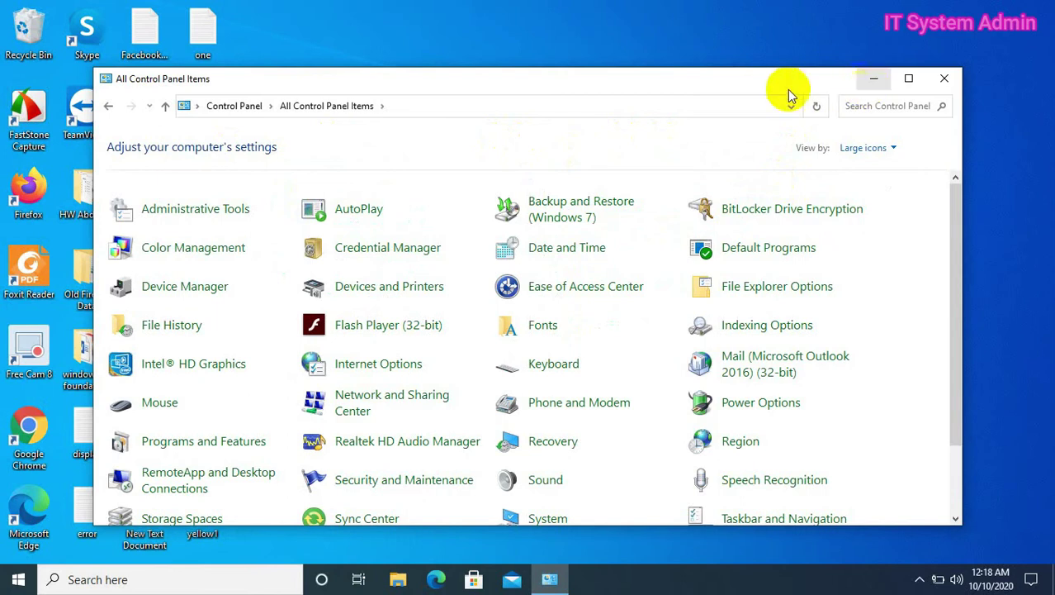
- Open Credential Manager from the Control Panel items
{"action": "left_click", "coordinate": [406, 252]}
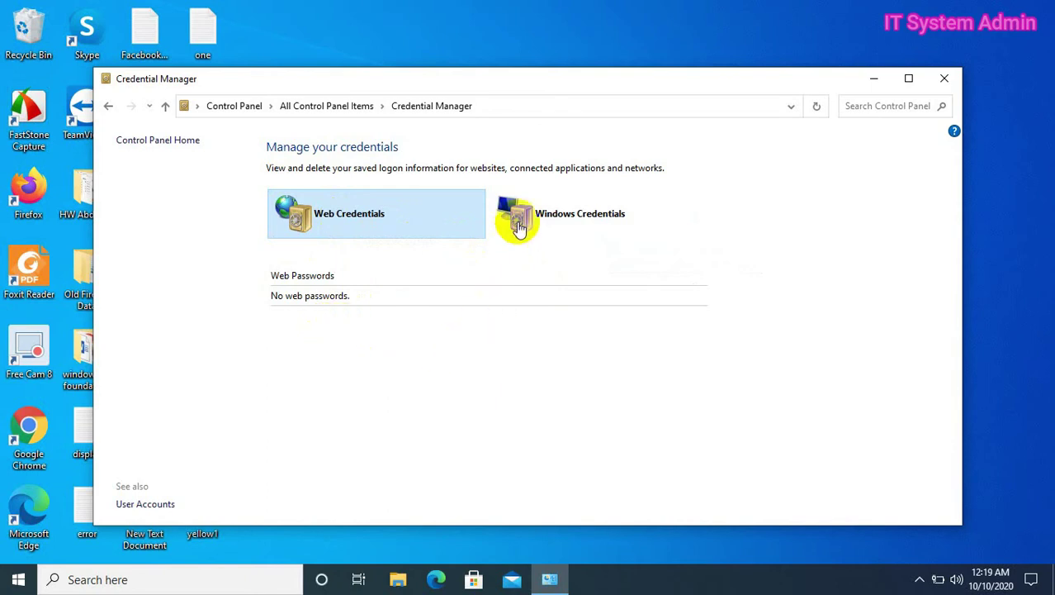
{"action": "left_click", "coordinate": [551, 223]}
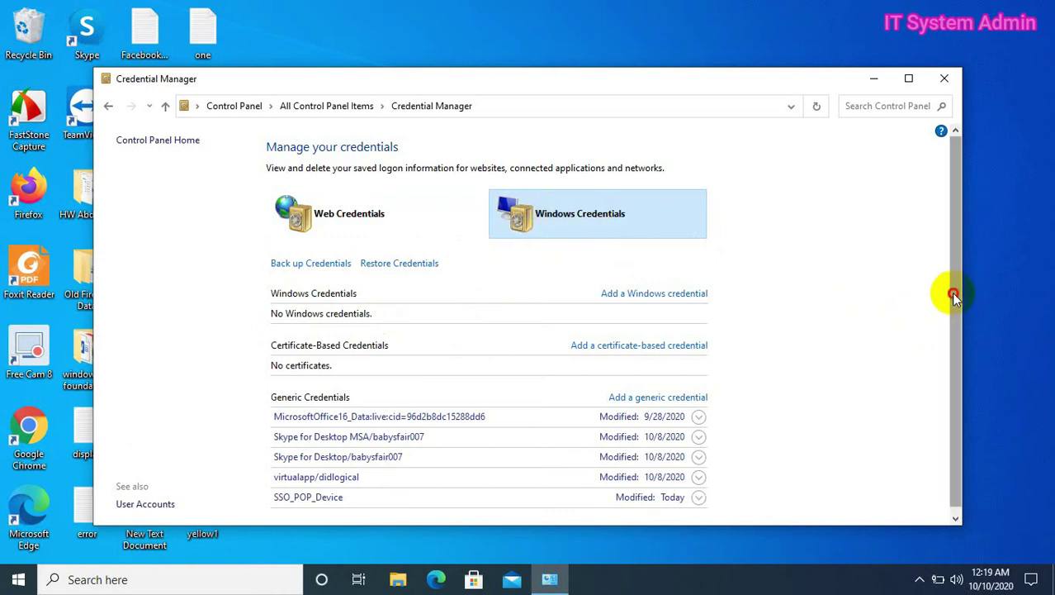
{"action": "left_click_drag", "start_coordinate": [954, 295], "coordinate": [953, 328]}
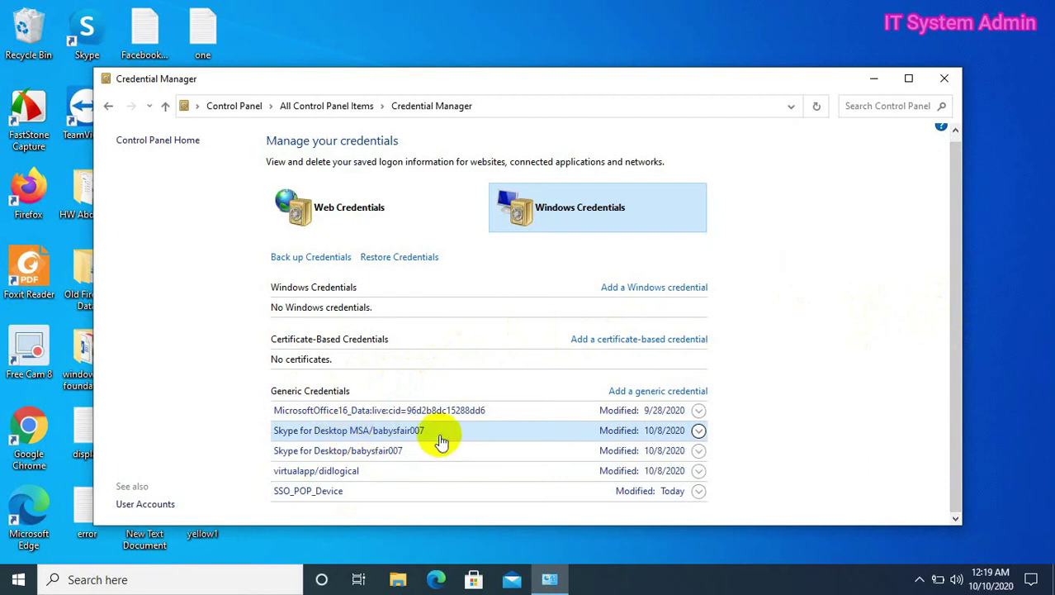
{"action": "left_click", "coordinate": [698, 431]}
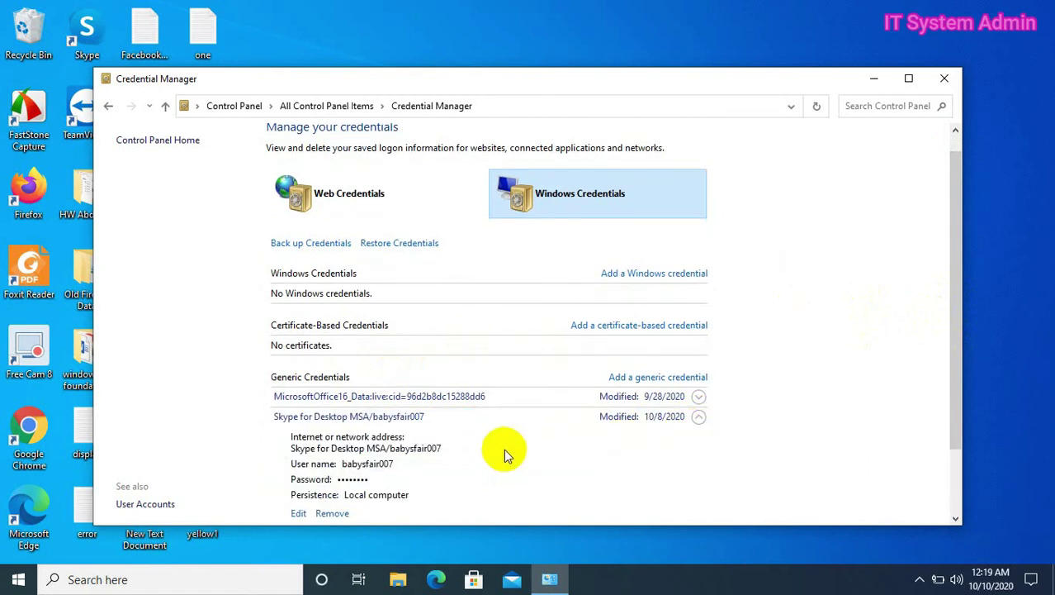
{"action": "left_click", "coordinate": [698, 416]}
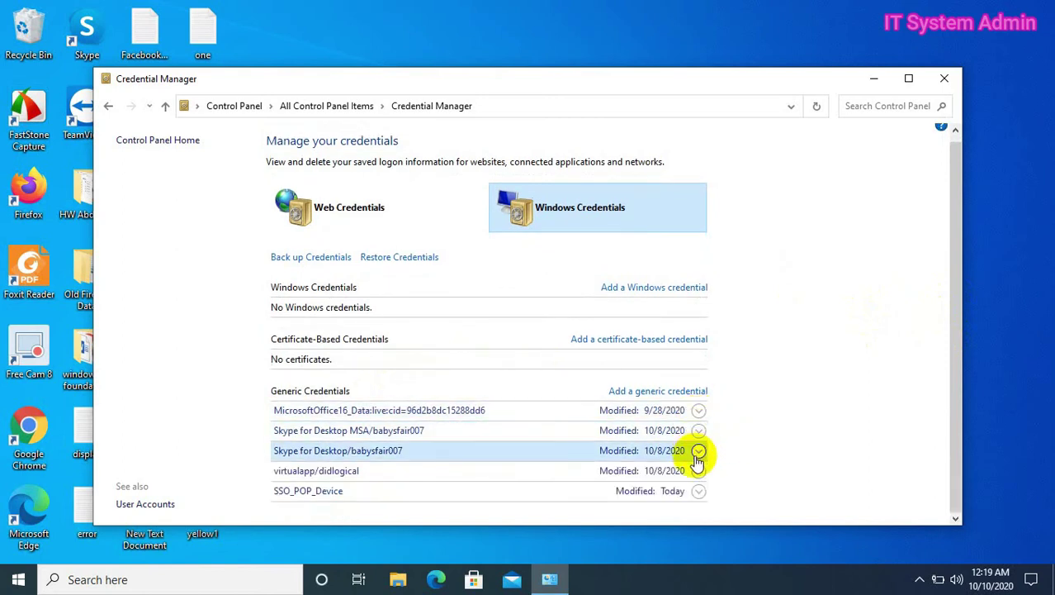
{"action": "left_click", "coordinate": [699, 451]}
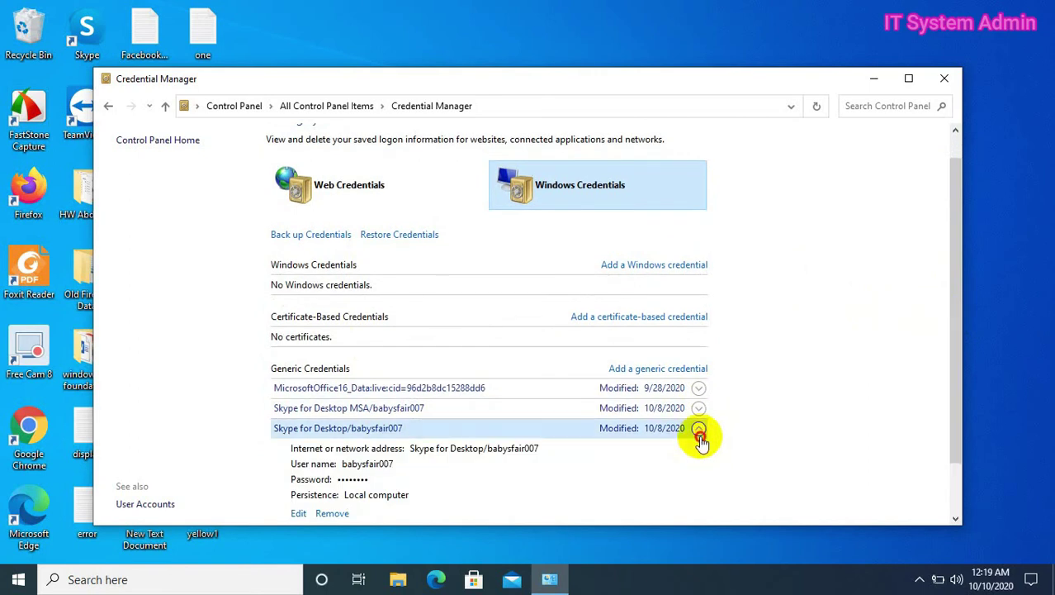
{"action": "left_click", "coordinate": [700, 431]}
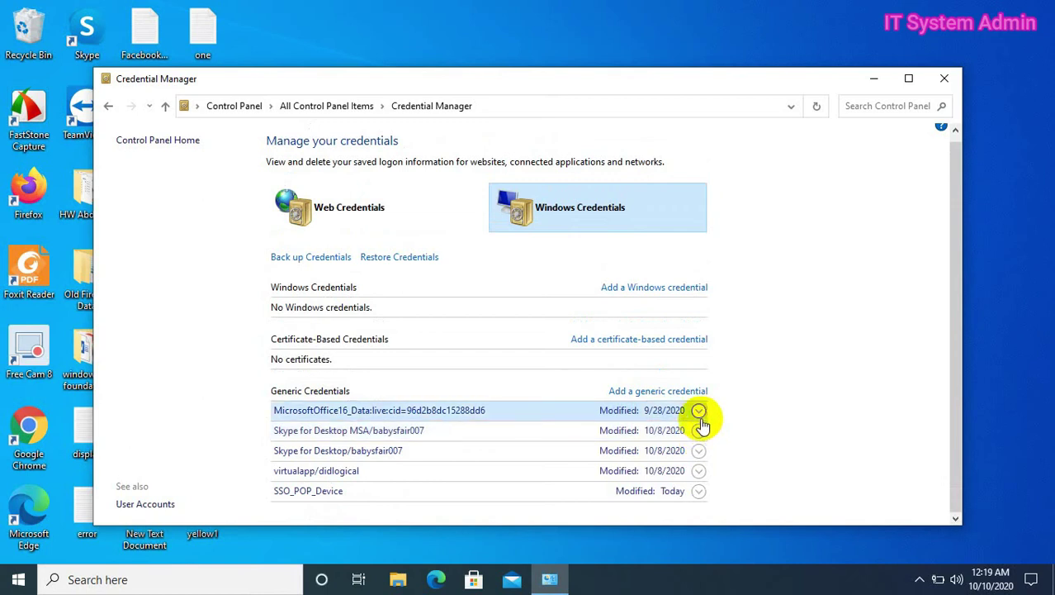
{"action": "left_click", "coordinate": [700, 412]}
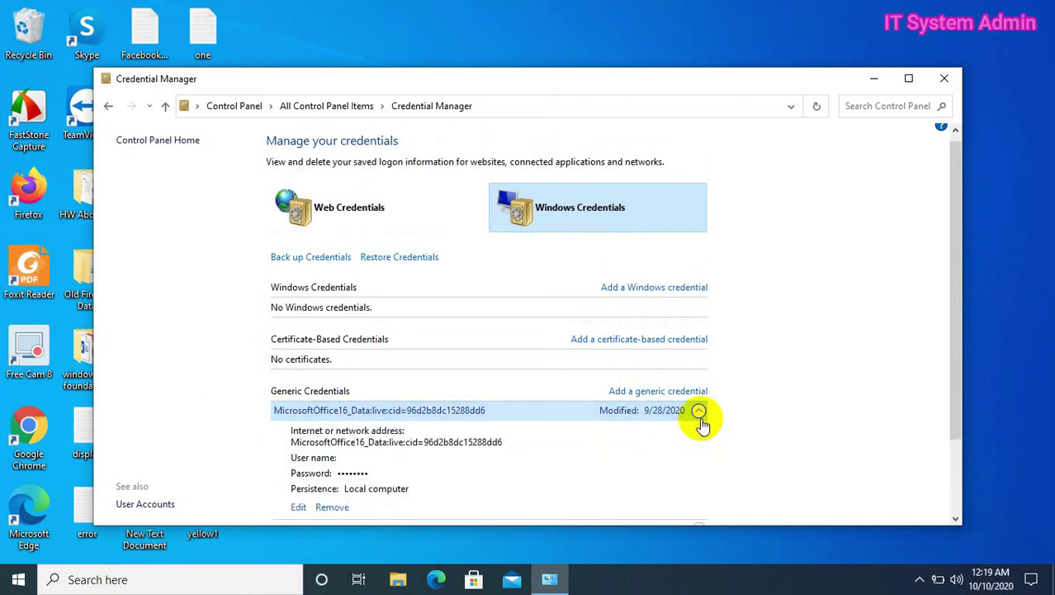
{"action": "left_click", "coordinate": [699, 411]}
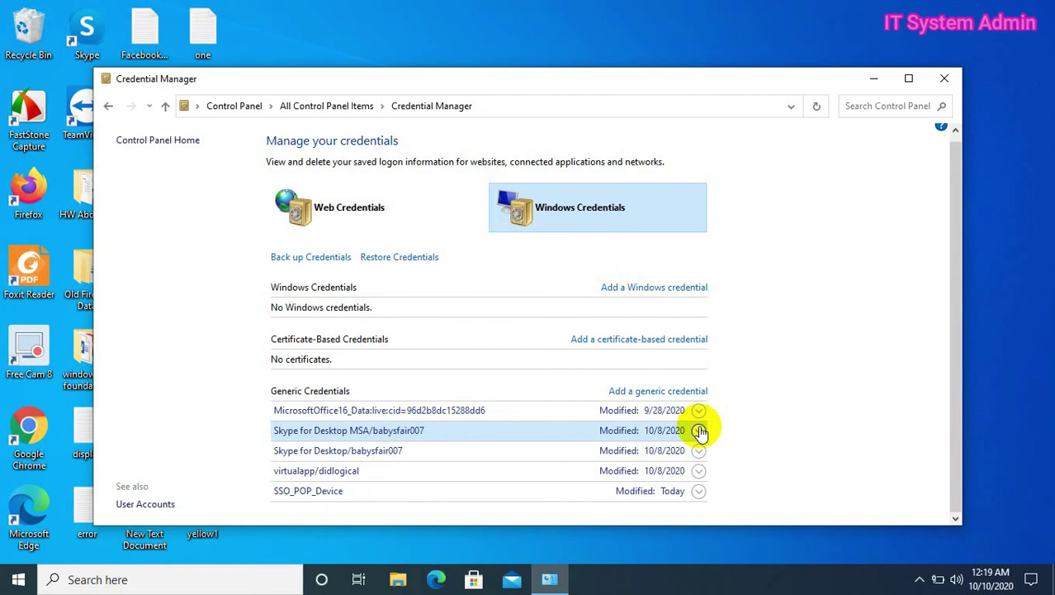
{"action": "left_click", "coordinate": [700, 430]}
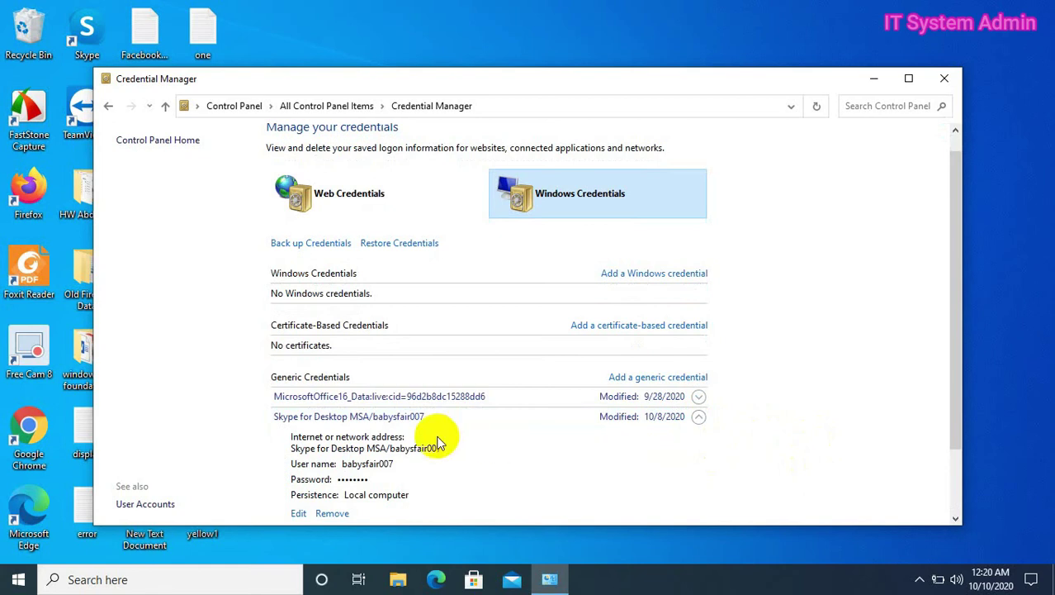
- Remove the Skype for Desktop MSA generic credential and confirm the deletion
{"action": "left_click", "coordinate": [334, 515]}
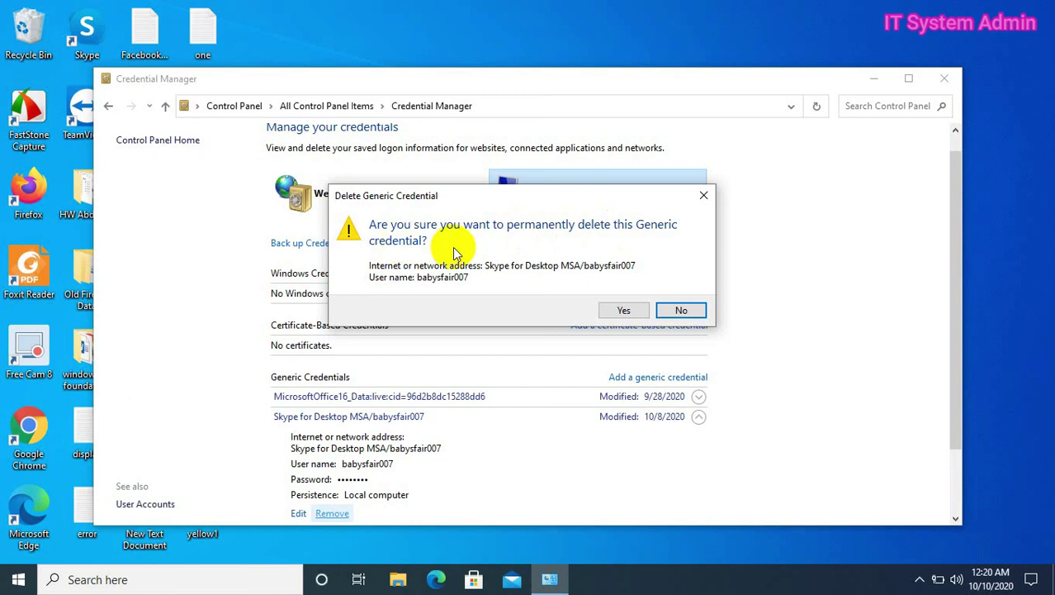
{"action": "left_click", "coordinate": [625, 314]}
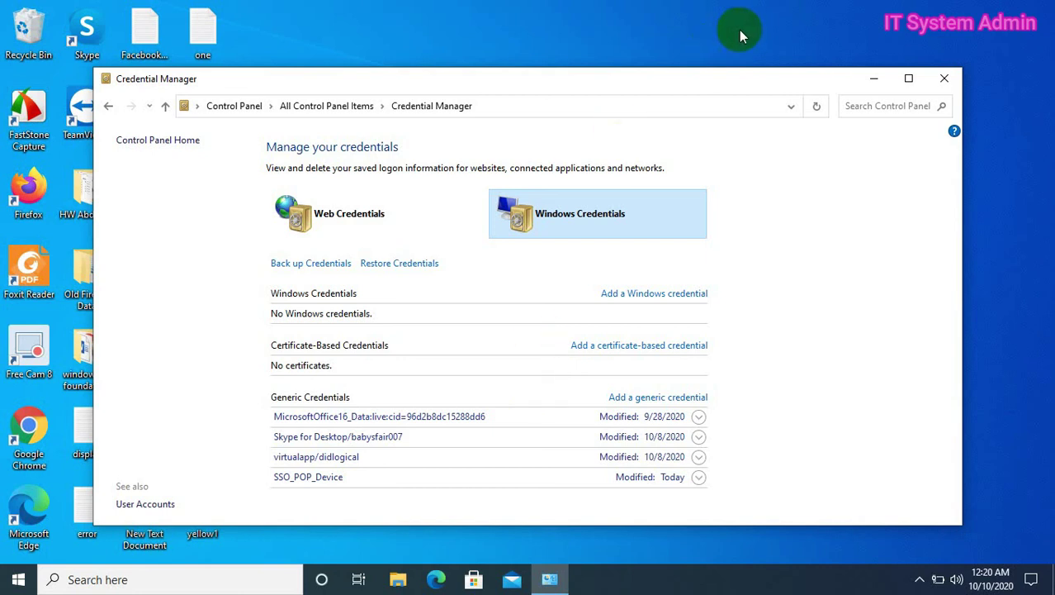
- Close the Credential Manager window to return to the desktop
{"action": "left_click", "coordinate": [943, 79]}
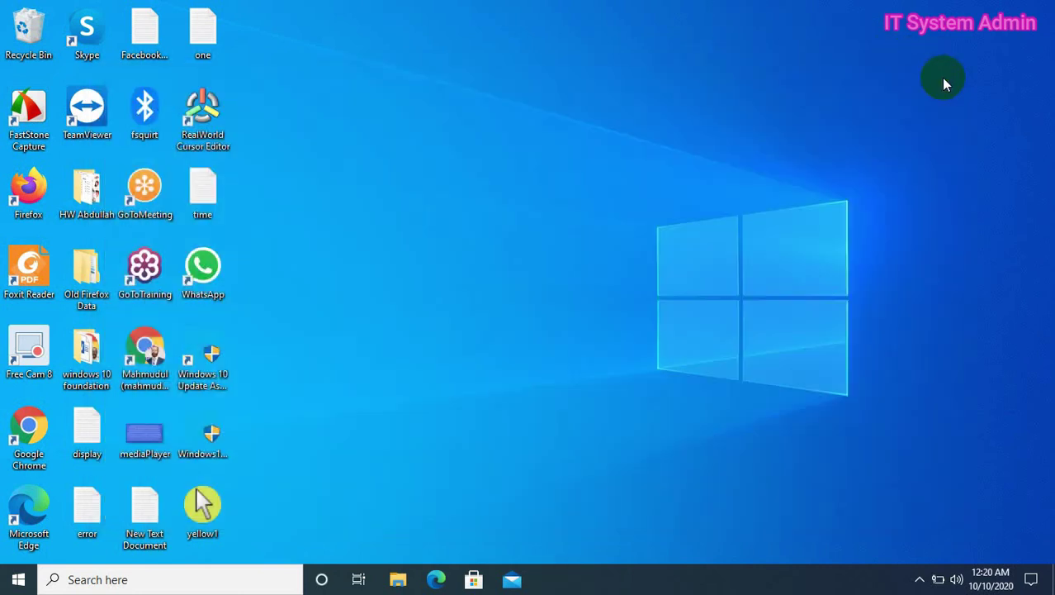